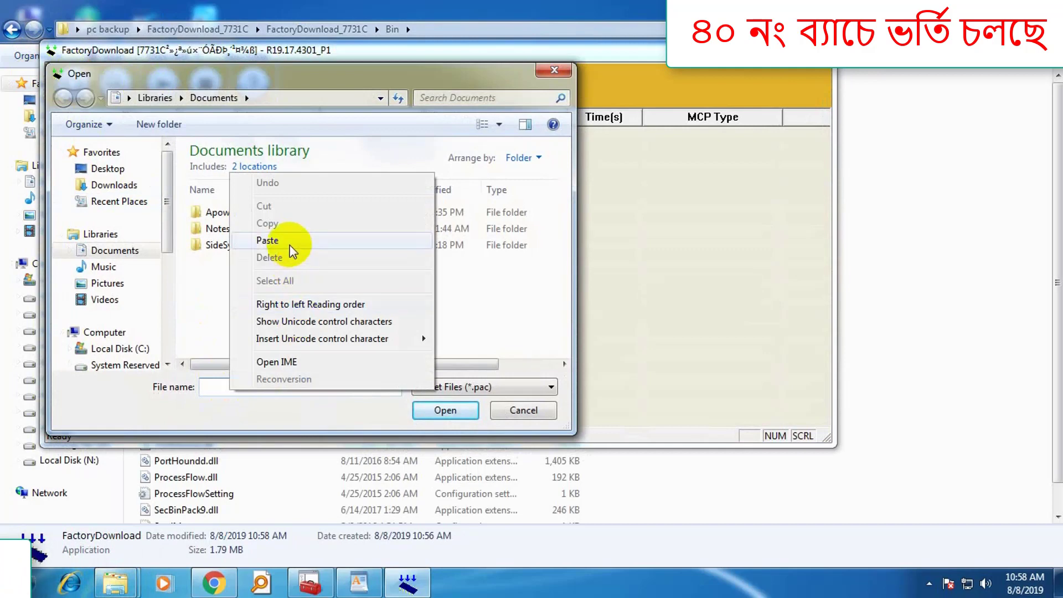
Load the packet file E5301SM_REPAIR.pac from the E5301SM_REPAIR V78 folder into FactoryDownload, using the copied folder path
click(268, 240)
click(445, 411)
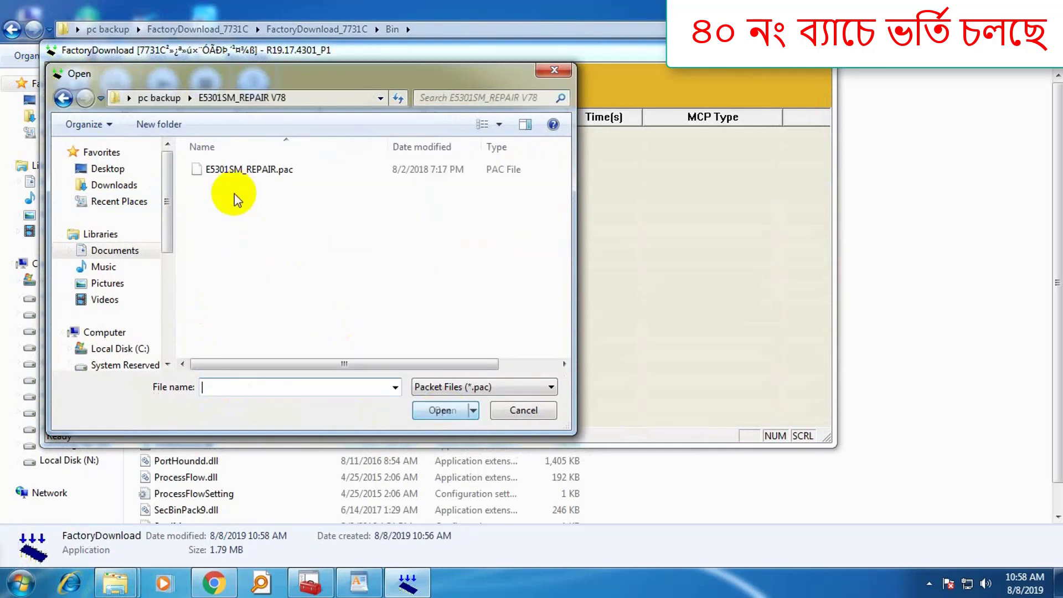
double_click(244, 172)
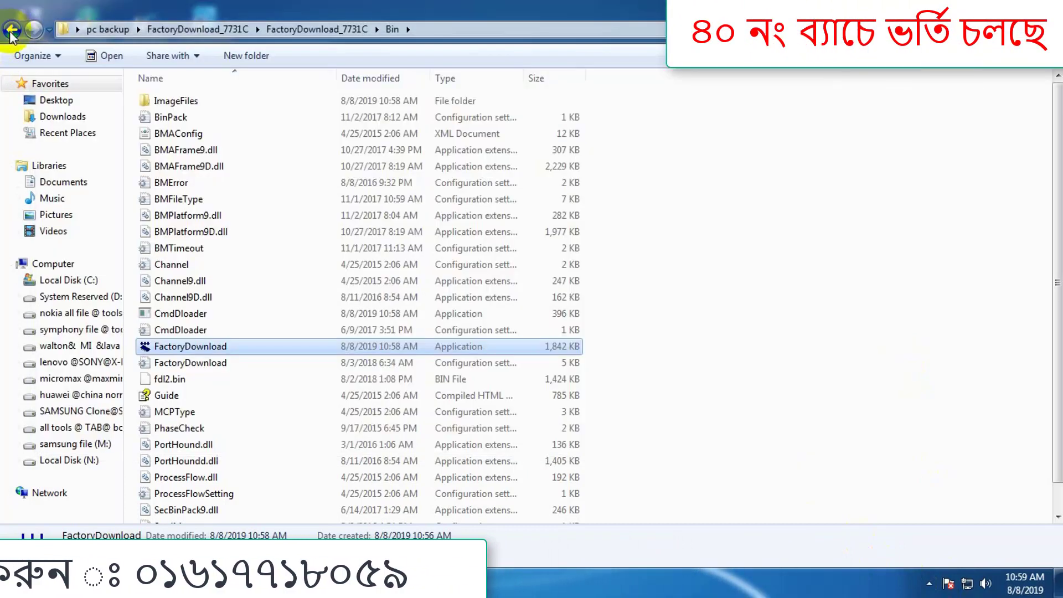
Return to the pc backup folder, open the inner Roar_V78_HW1_V7 folder and copy its full path
click(12, 29)
click(13, 29)
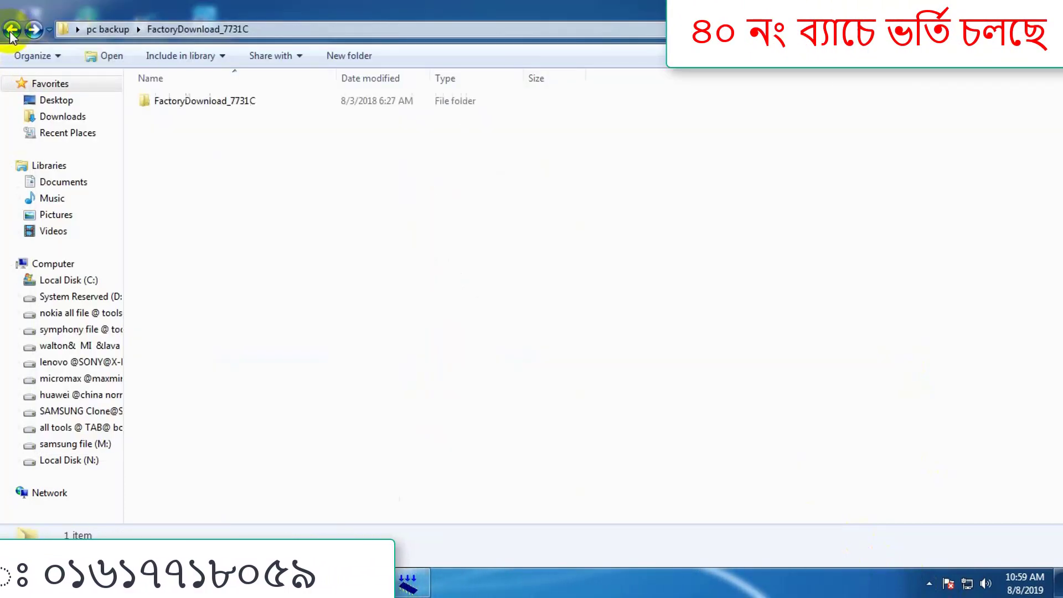
click(12, 29)
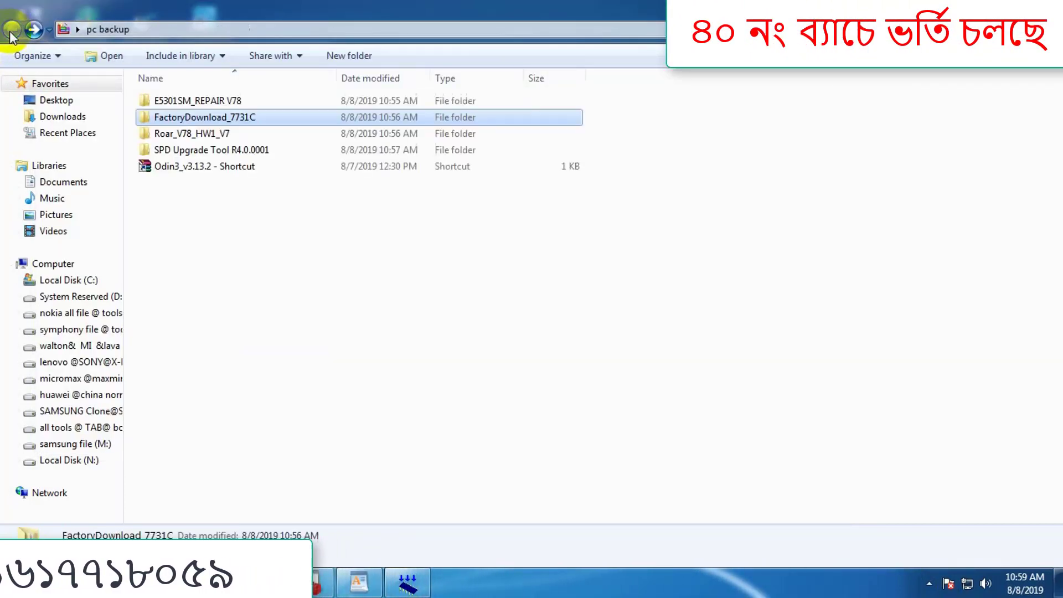
click(178, 134)
double_click(206, 136)
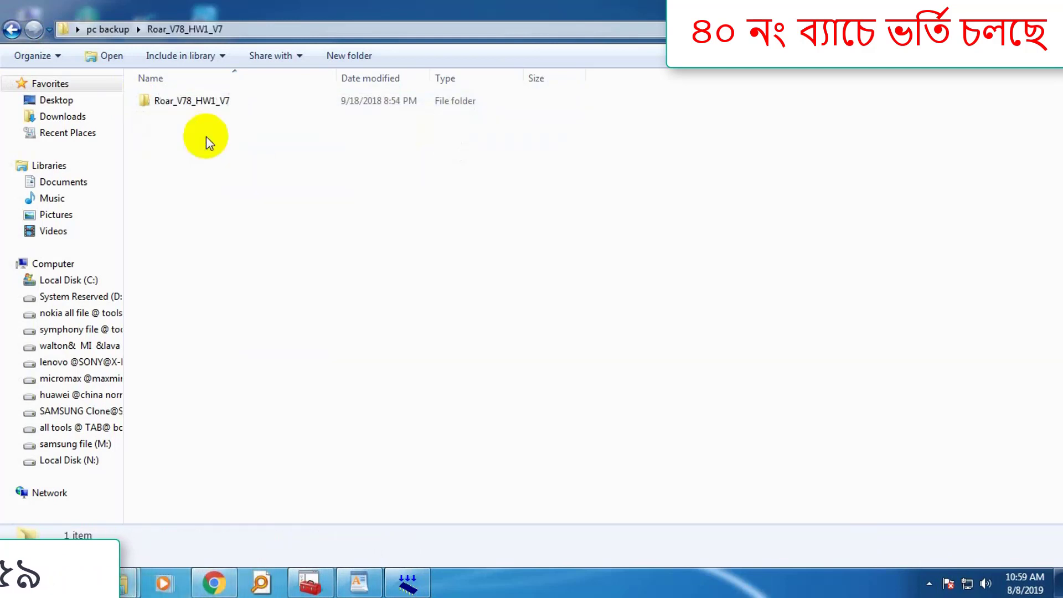
double_click(229, 101)
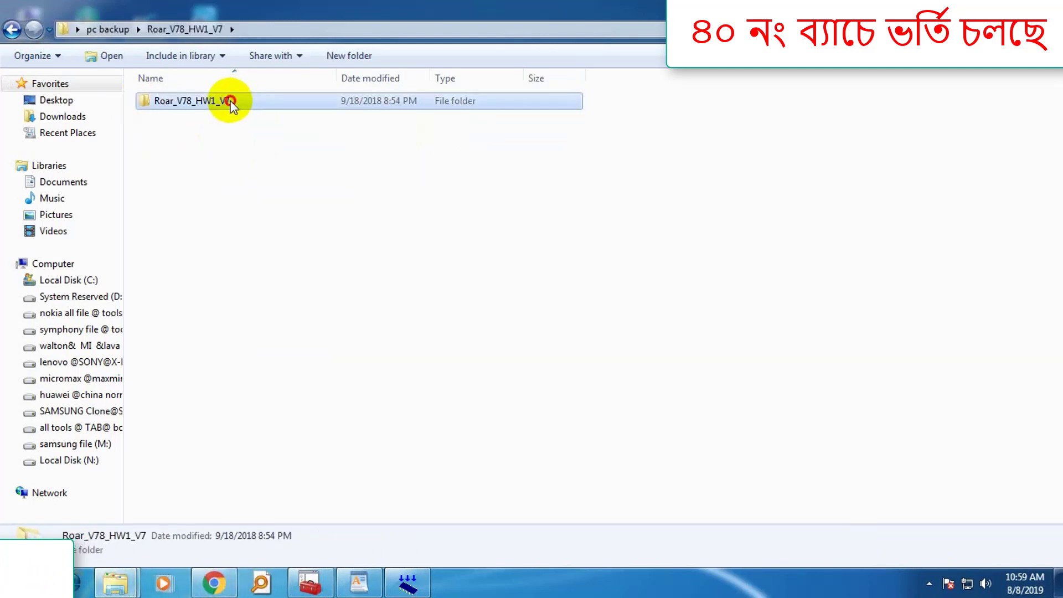
click(413, 31)
right_click(399, 31)
click(436, 81)
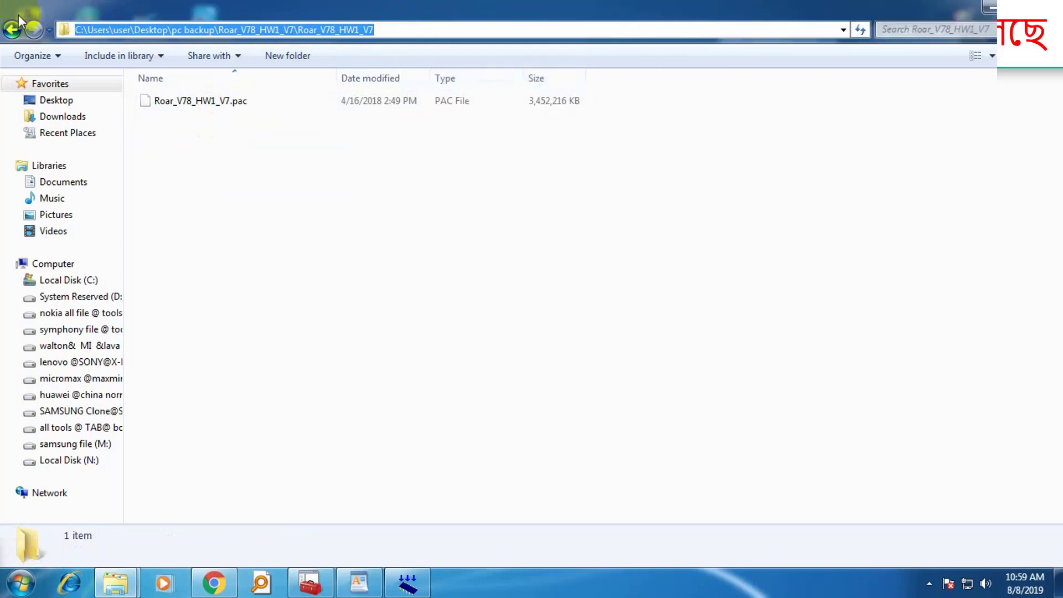
Launch the ResearchDownload application from the inner SPD Upgrade Tool R4.0.0001 folder inside pc backup
click(14, 29)
click(17, 29)
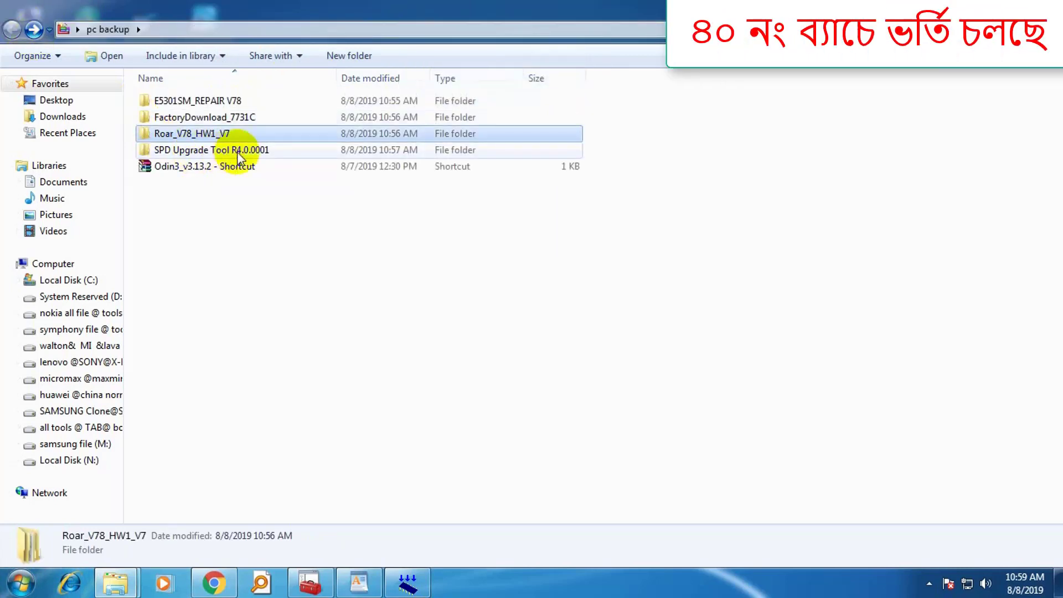
double_click(255, 156)
double_click(210, 102)
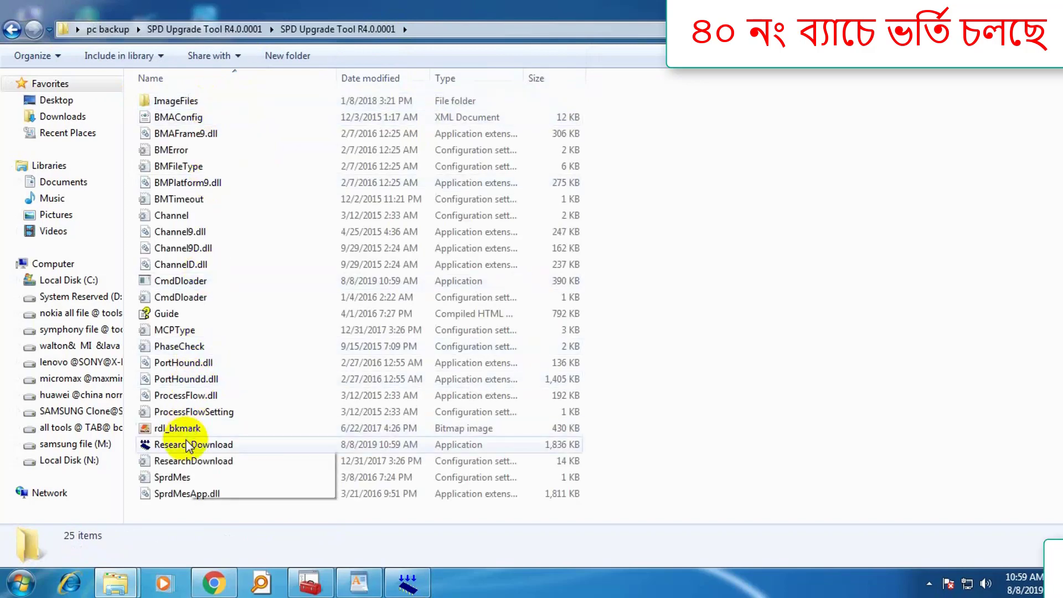
click(187, 444)
double_click(226, 440)
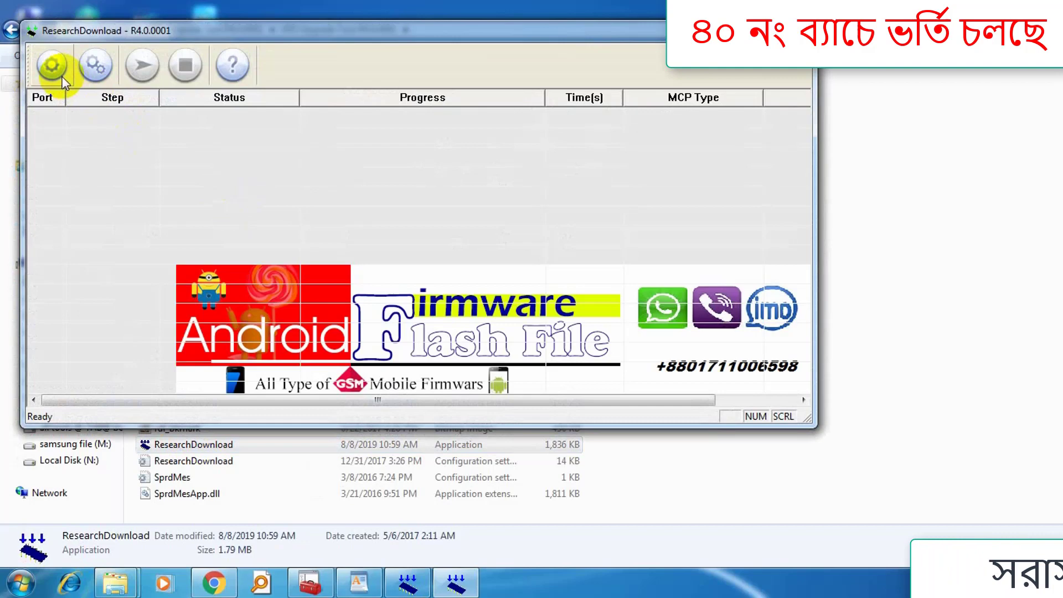
Load the packet file Roar_V78_HW1_V7.pac into ResearchDownload, using the copied folder path to reach it
click(63, 82)
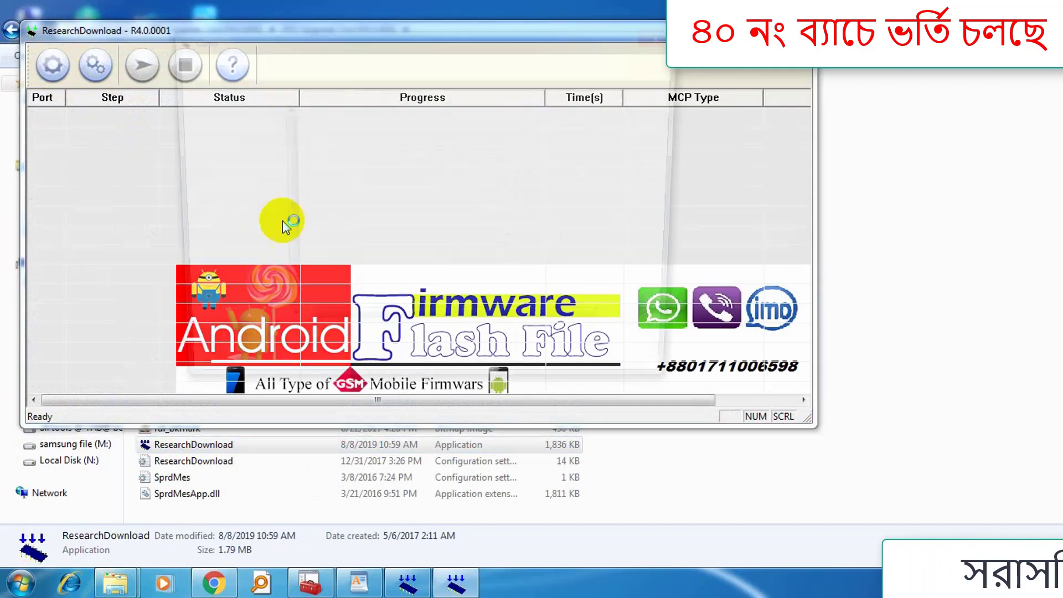
right_click(392, 351)
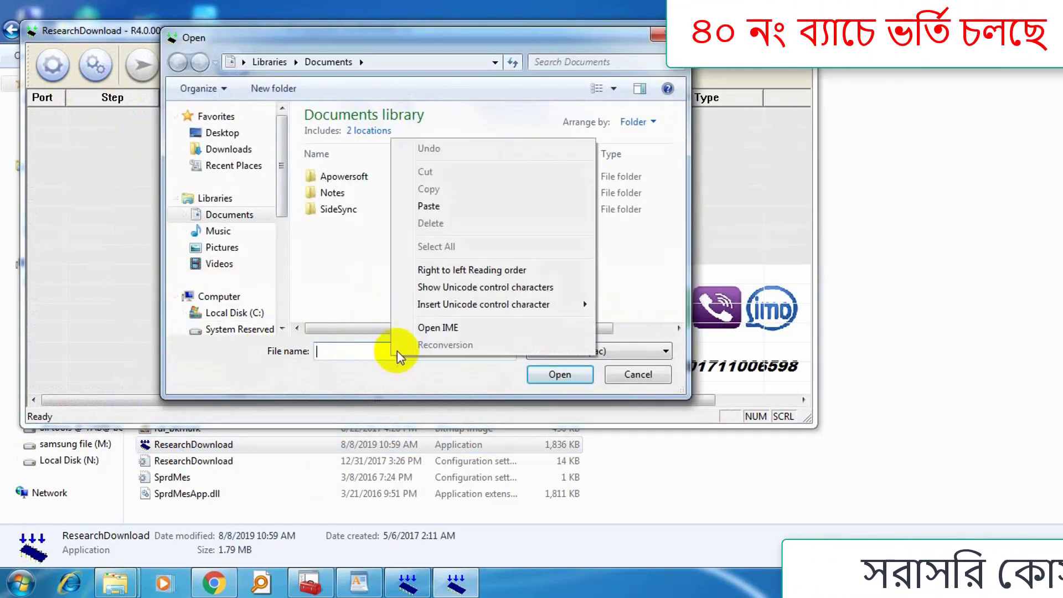
click(450, 208)
click(554, 374)
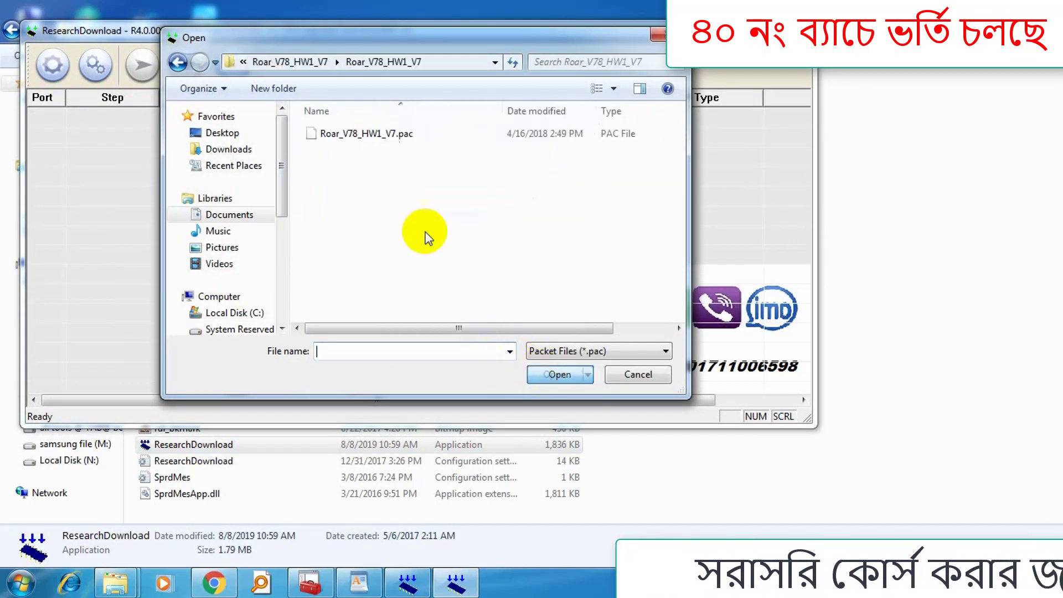
click(359, 137)
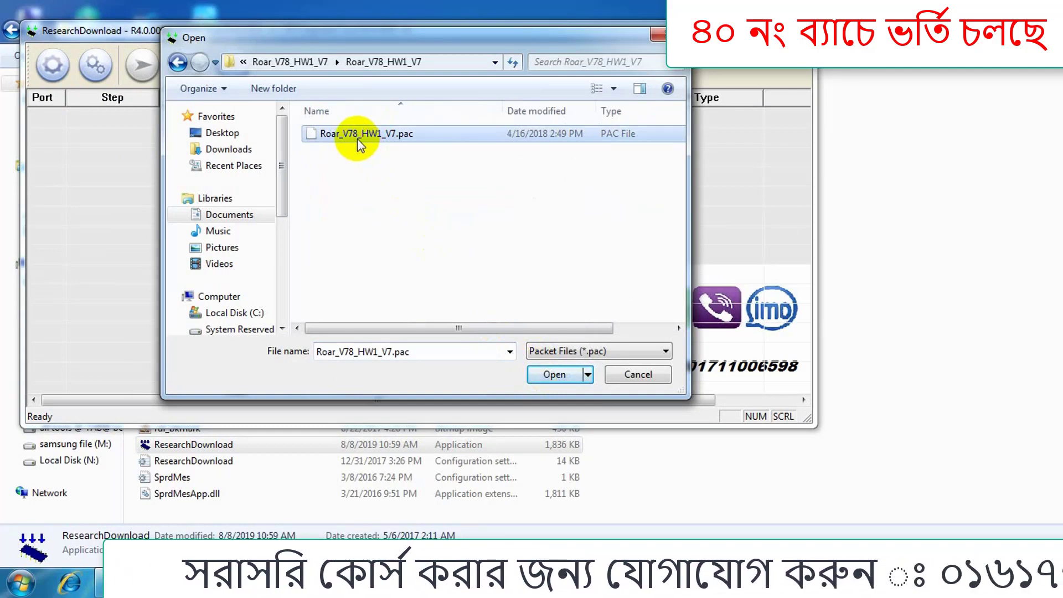
double_click(359, 139)
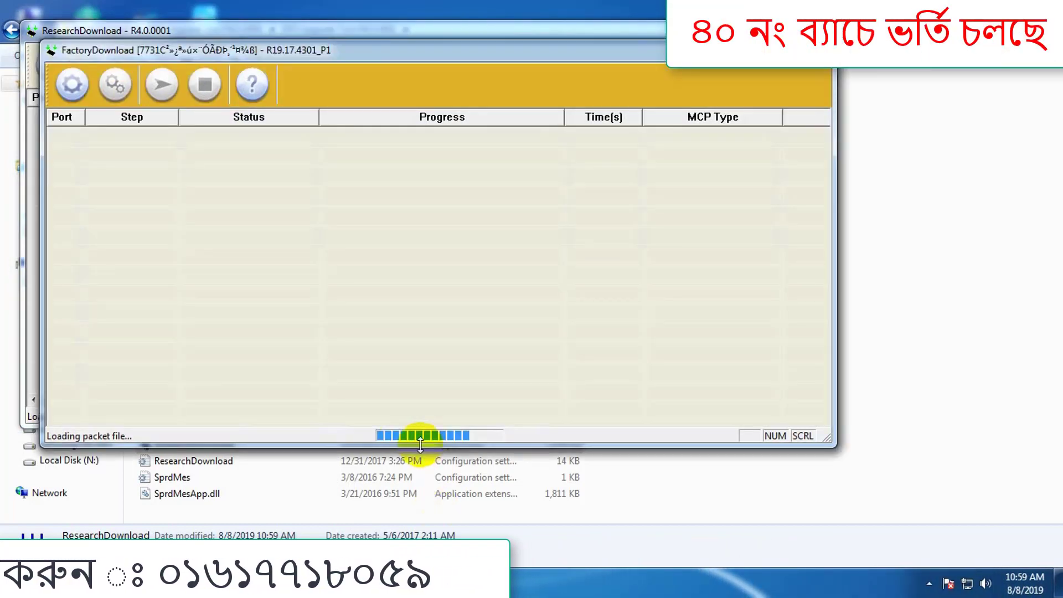
Reposition the FactoryDownload and ResearchDownload windows so that they overlap with FactoryDownload in front
drag(606, 52, 911, 44)
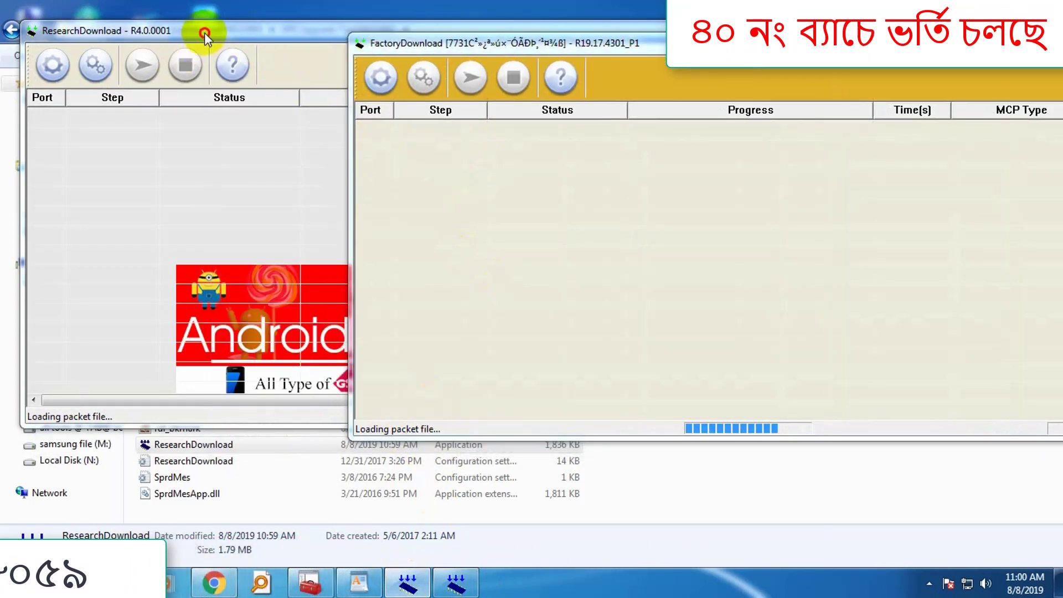
drag(204, 32, 128, 52)
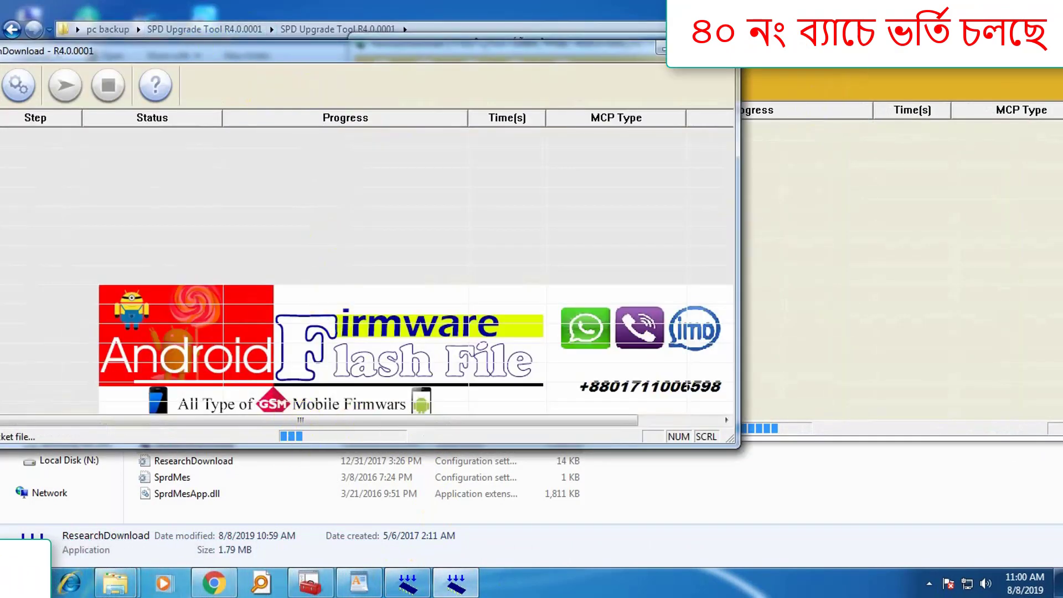
drag(857, 45, 657, 73)
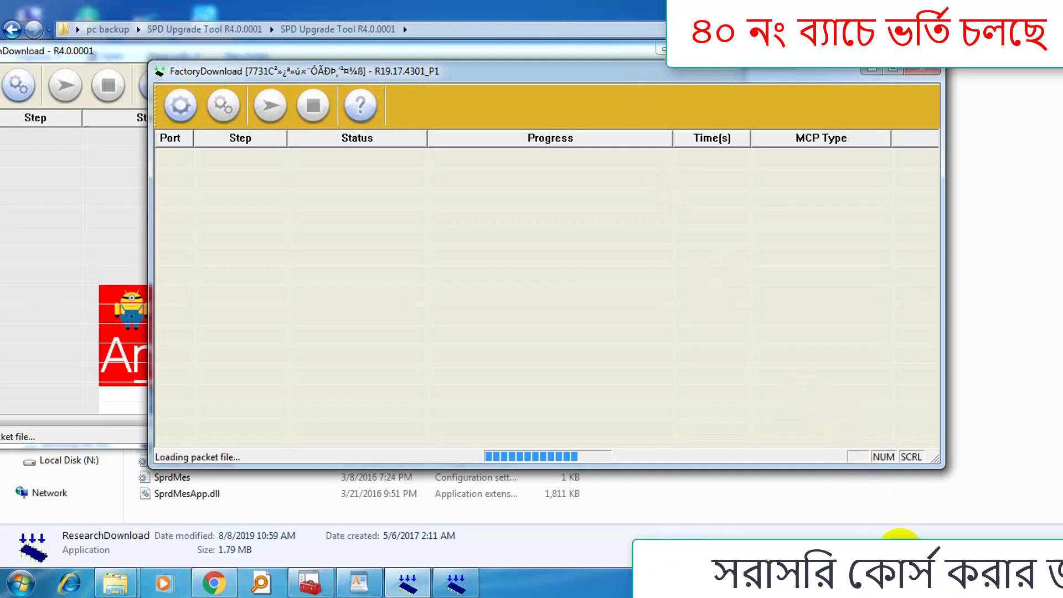
click(928, 582)
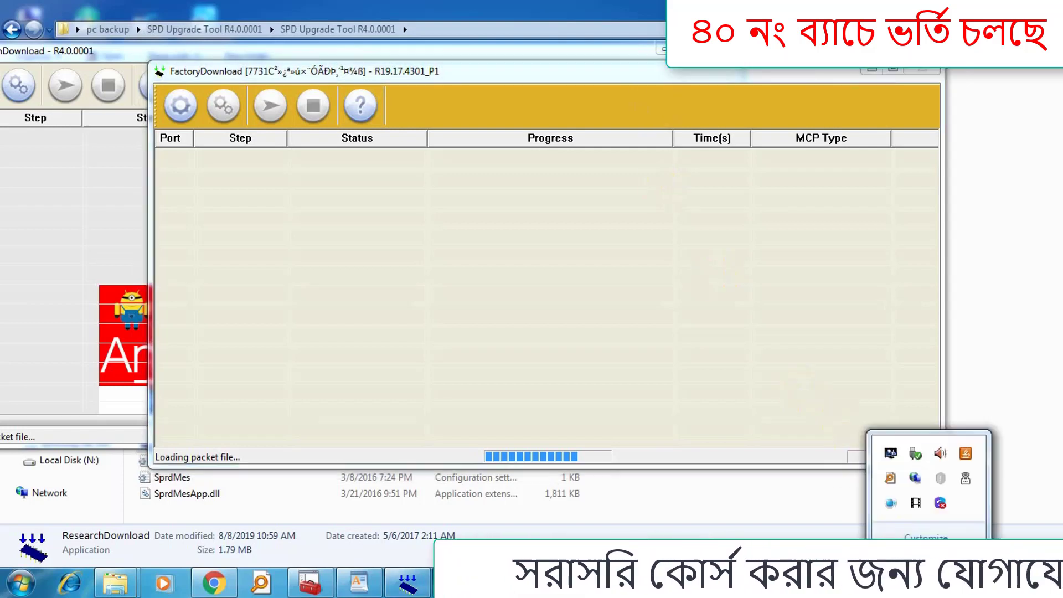
click(916, 503)
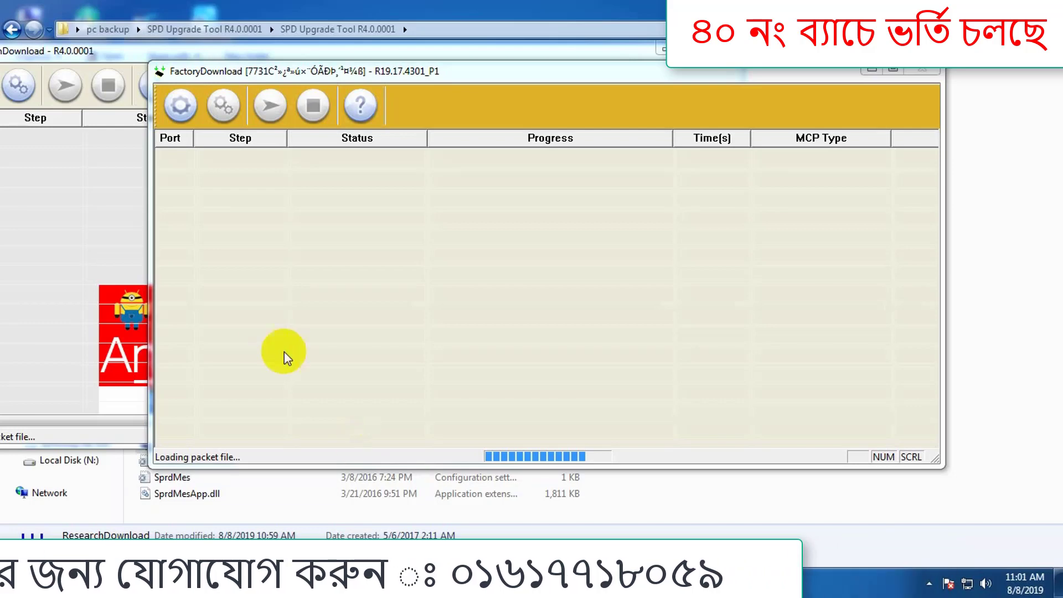
Switch between the ResearchDownload and FactoryDownload windows to check the packet loading progress in each
click(125, 212)
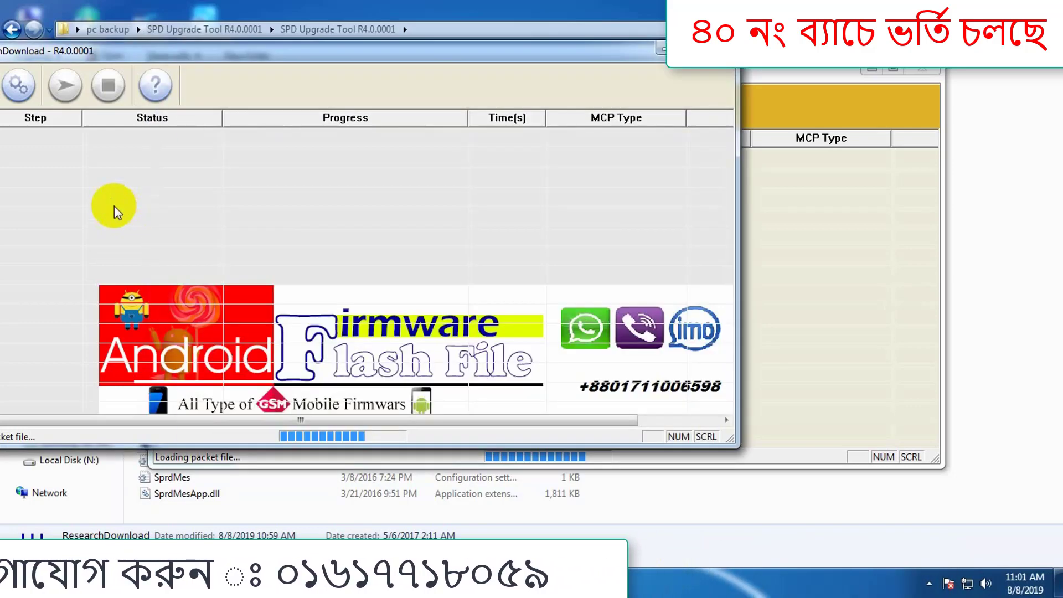
click(859, 228)
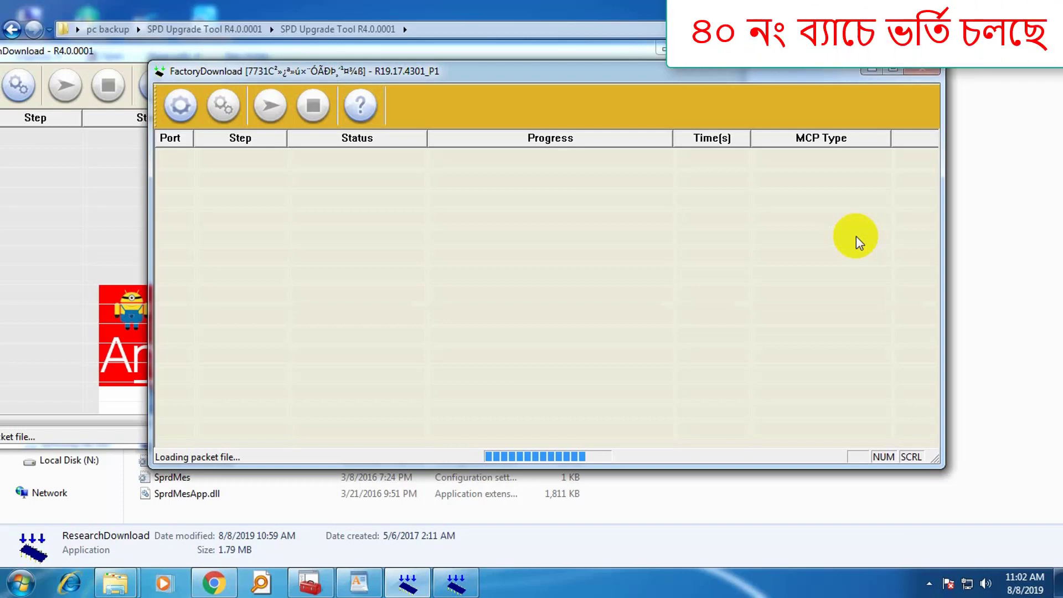
click(69, 211)
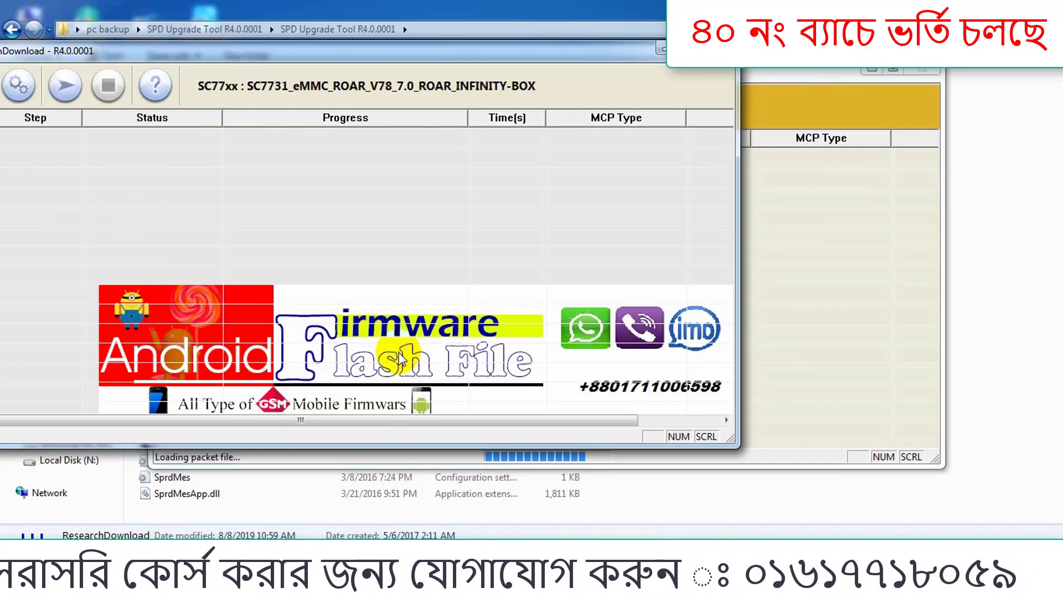
click(798, 208)
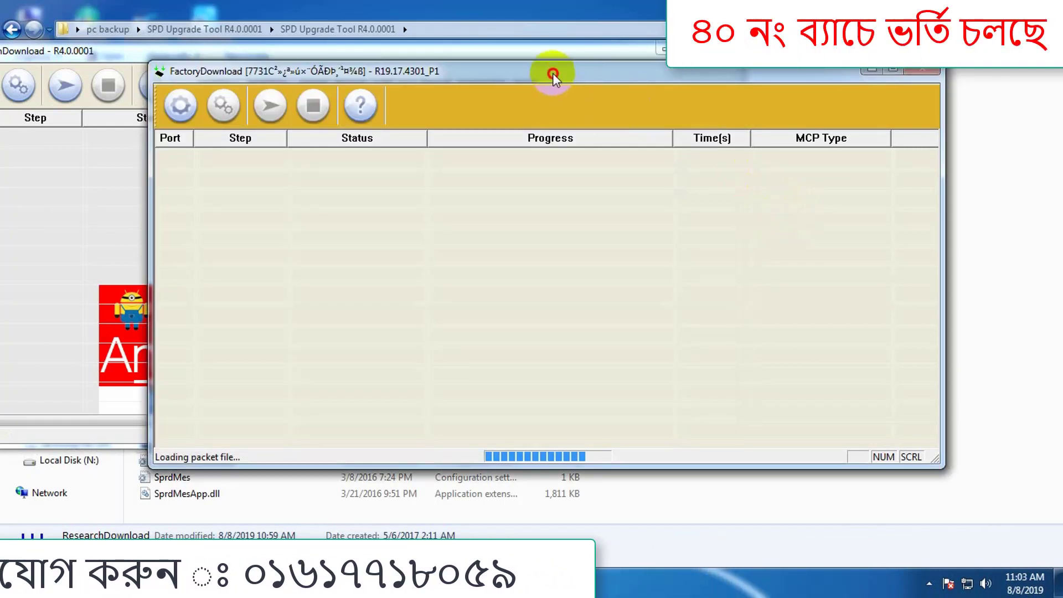
Move the FactoryDownload window and adjust its height while the packet file loads
drag(552, 73, 540, 49)
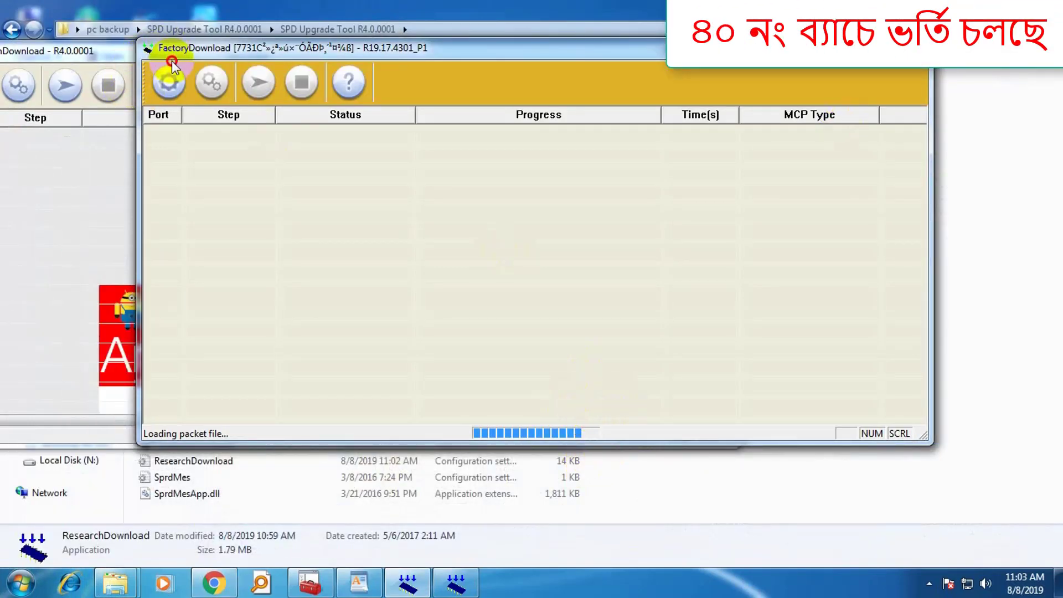
drag(172, 61, 198, 206)
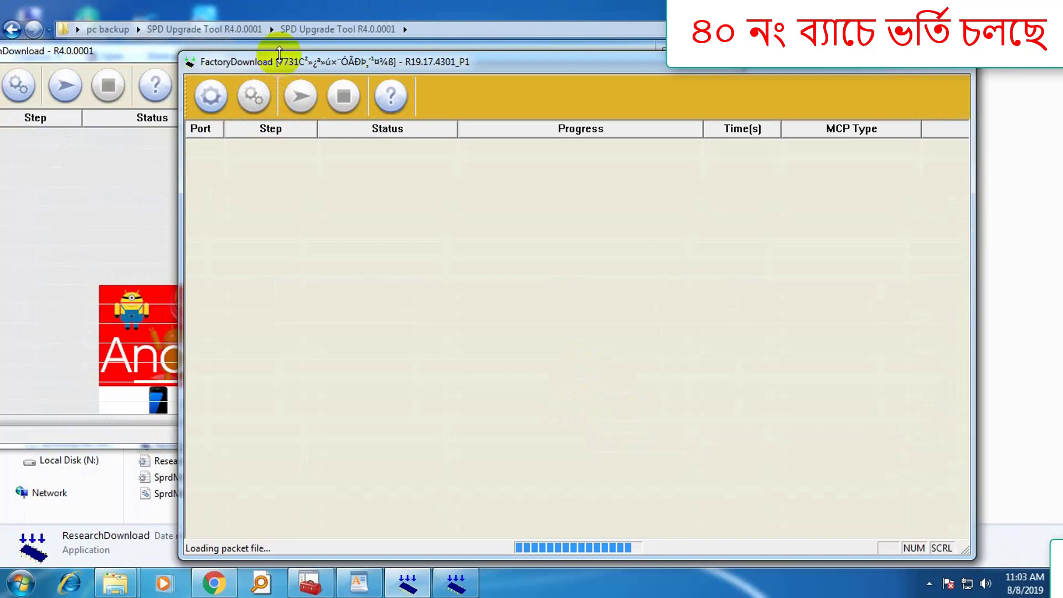
drag(279, 54, 268, 262)
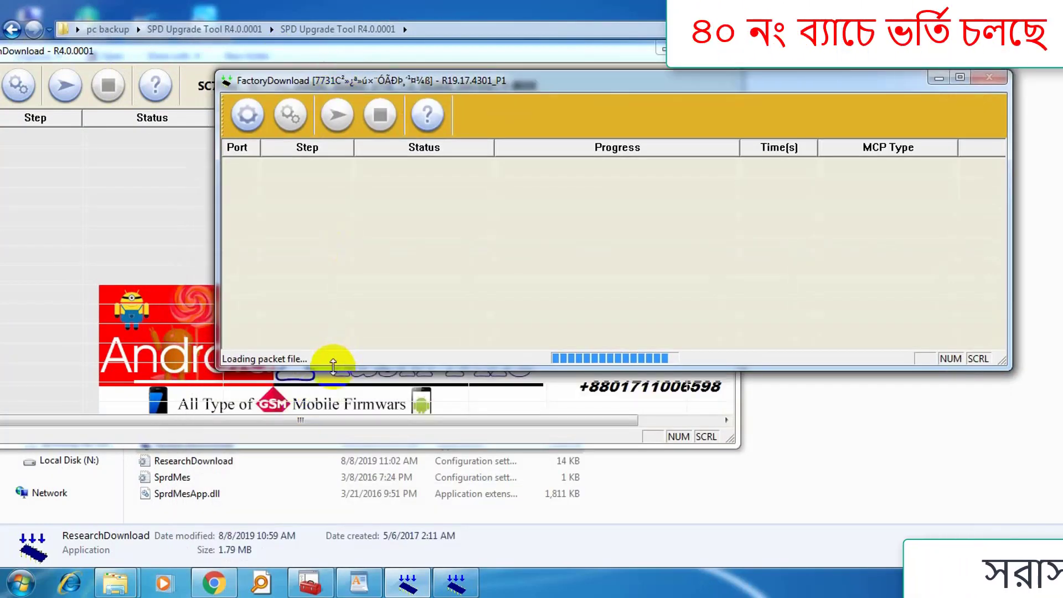
drag(333, 366, 332, 402)
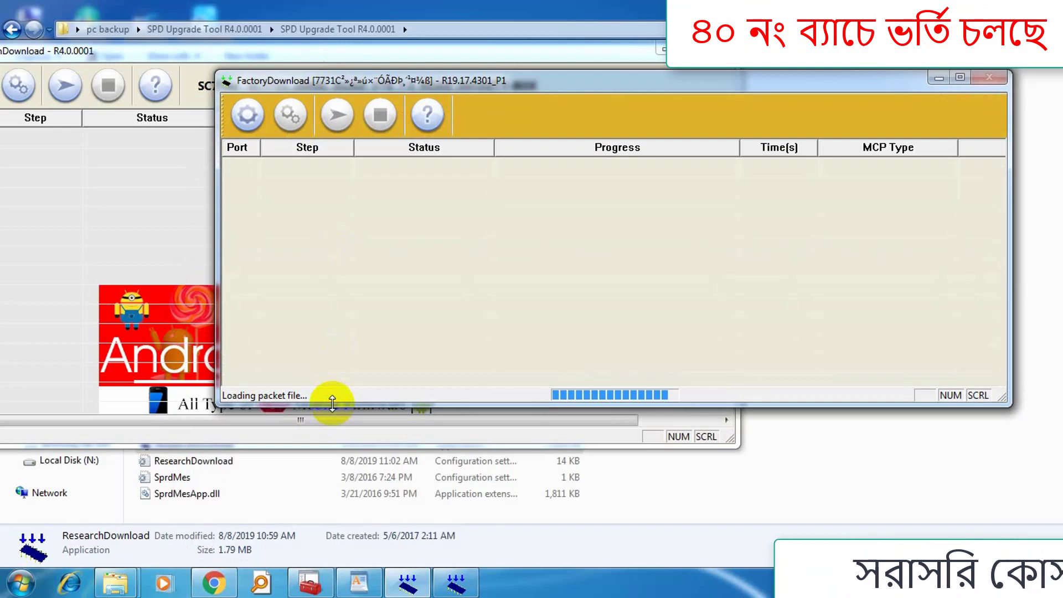